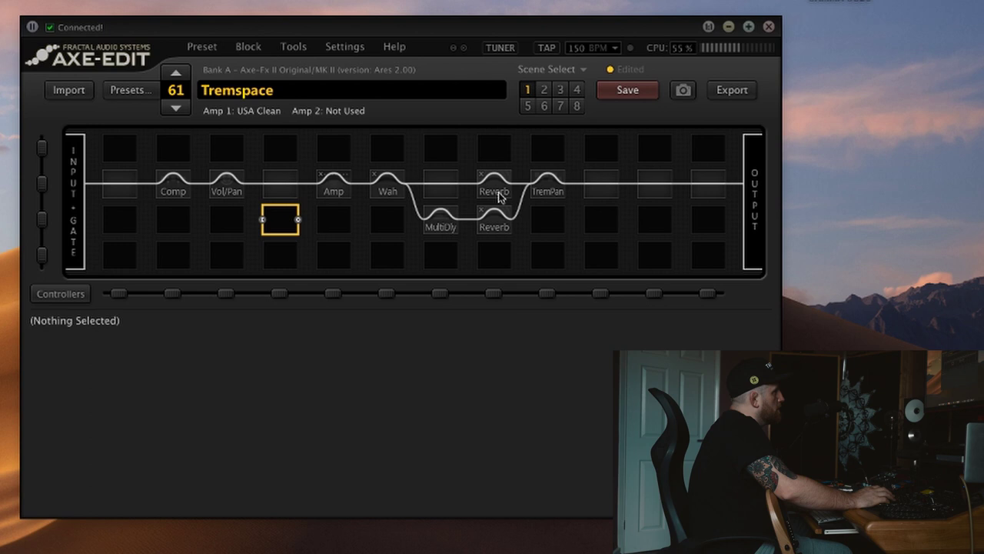
Inspect the Amp and Comp blocks, then bring up Reverb 1's Deep Space Basic page (9.00 sec, size 65.0).
left_click(331, 191)
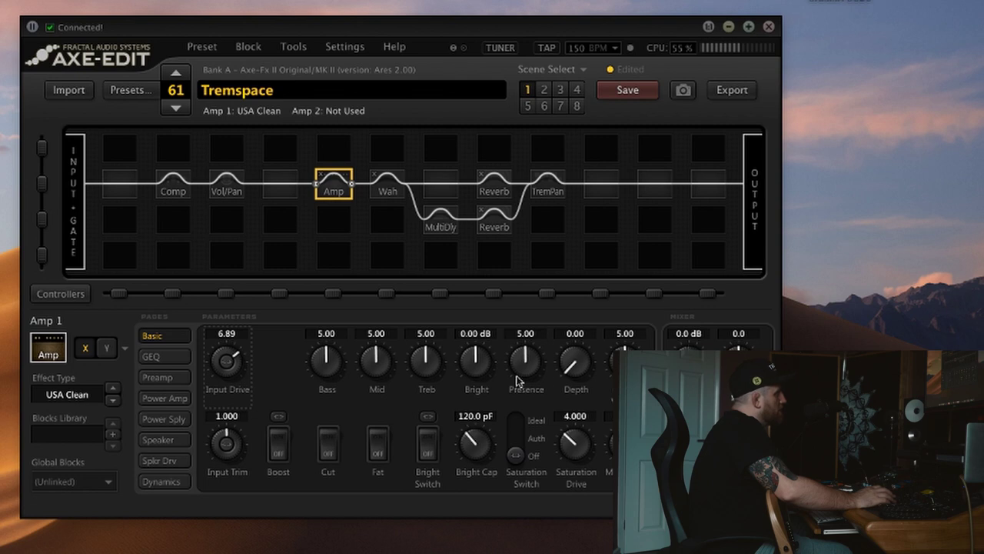
left_click(174, 187)
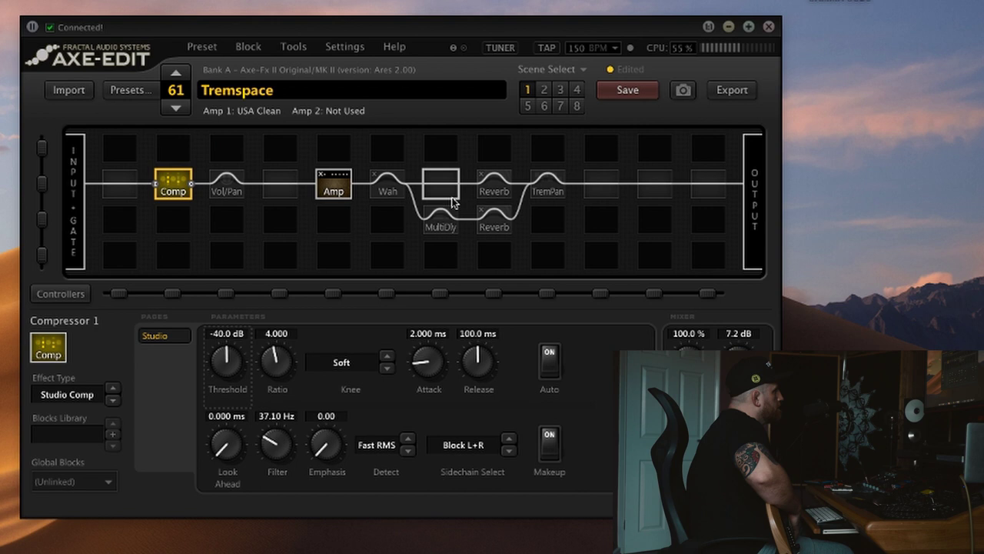
left_click(333, 183)
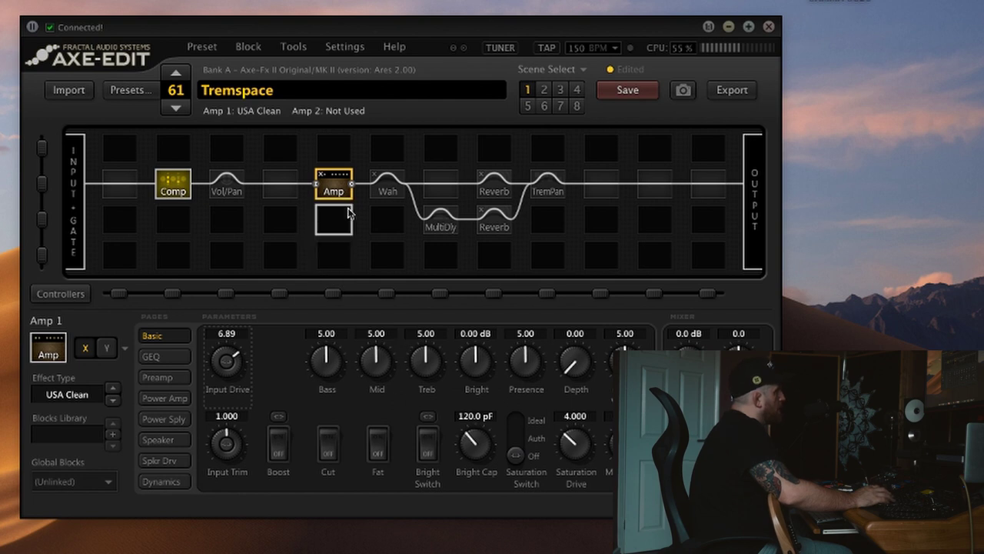
left_click(496, 189)
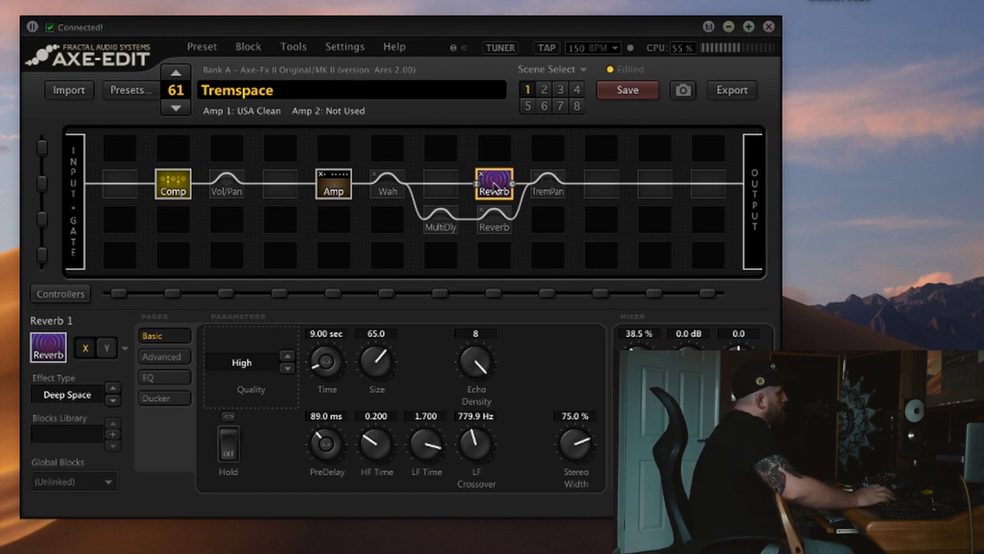
Turn Reverb 1's EQ Low Cut up from 20 Hz to 304.2 Hz.
left_click(163, 377)
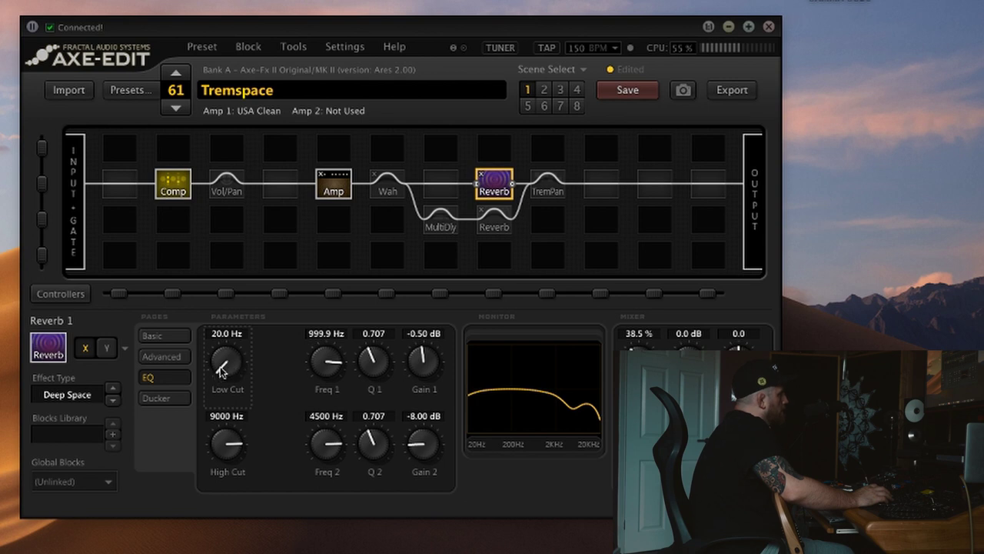
left_click_drag(221, 371, 221, 286)
left_click_drag(222, 382, 224, 331)
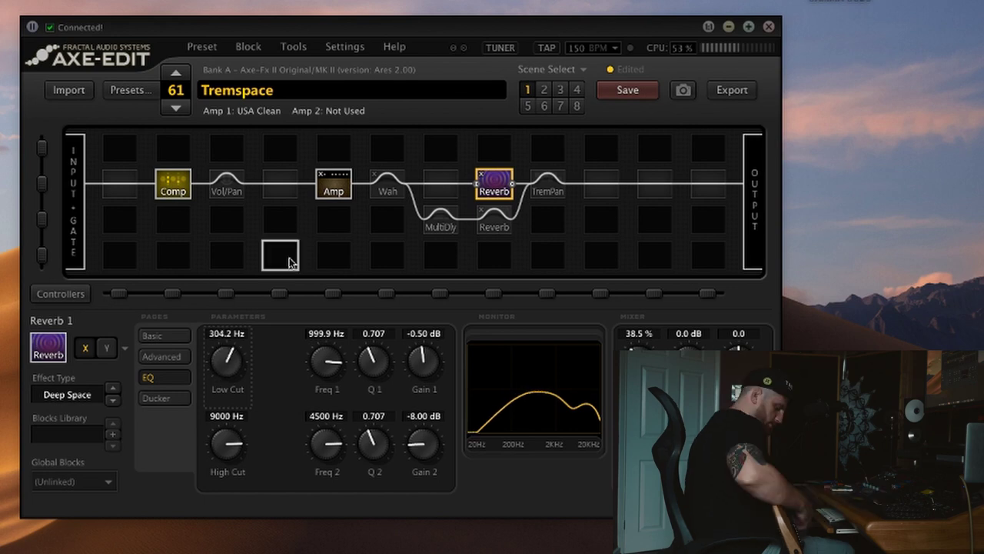
Show Multi-Delay 1's Plex Shift Dlys/Pitch page with shifts 12 and -12.
left_click(444, 225)
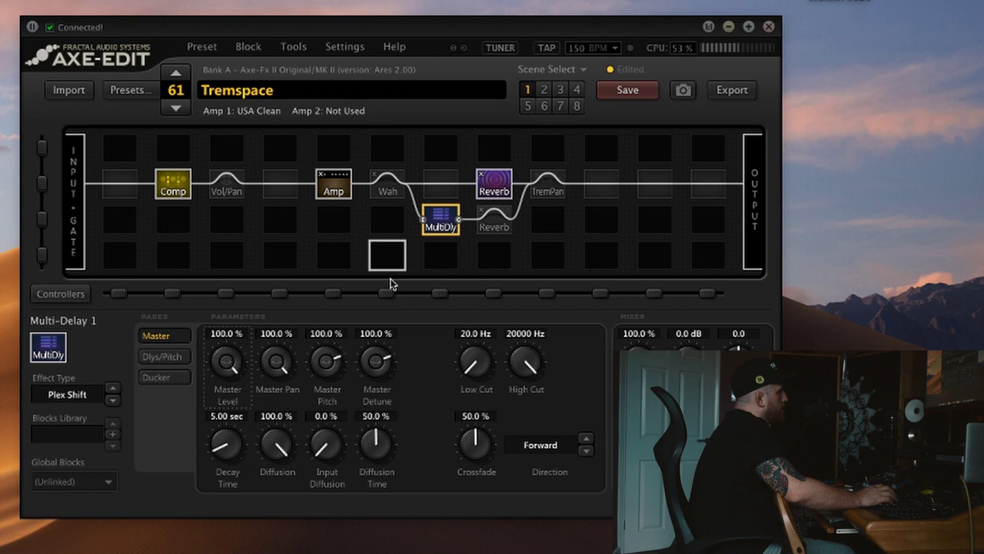
left_click(177, 358)
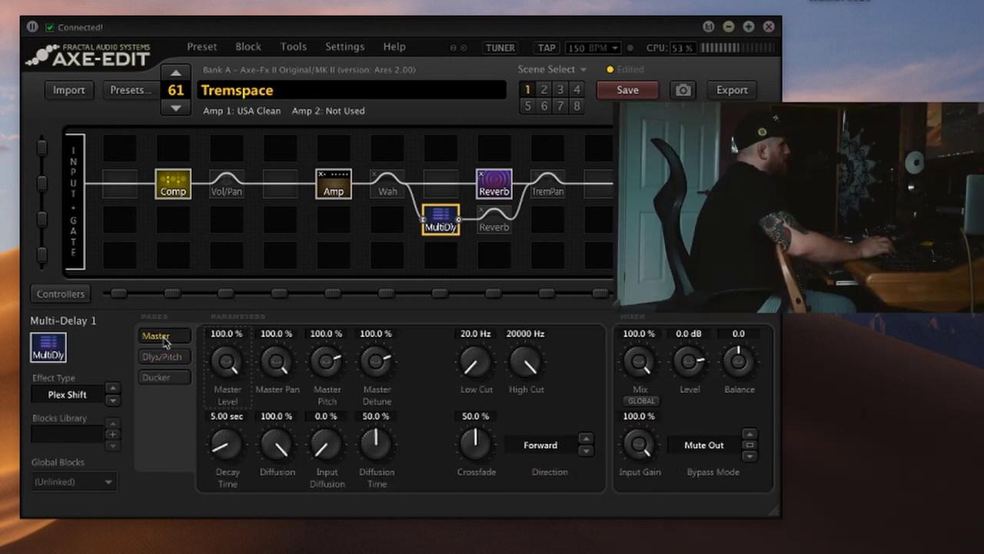
left_click(168, 360)
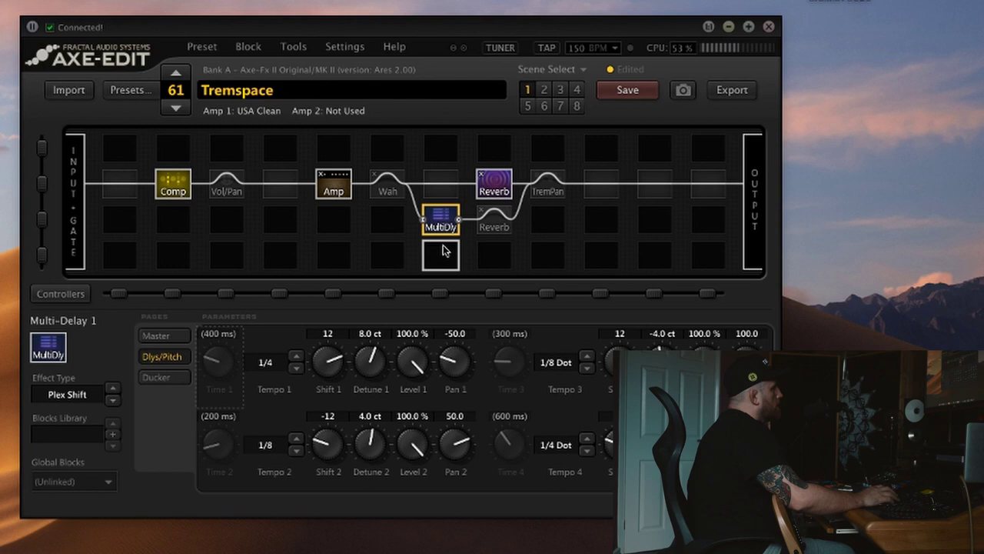
Enable the lower Tunnel Reverb 2 and set its EQ Low Cut to 335.3 Hz.
left_click(495, 222)
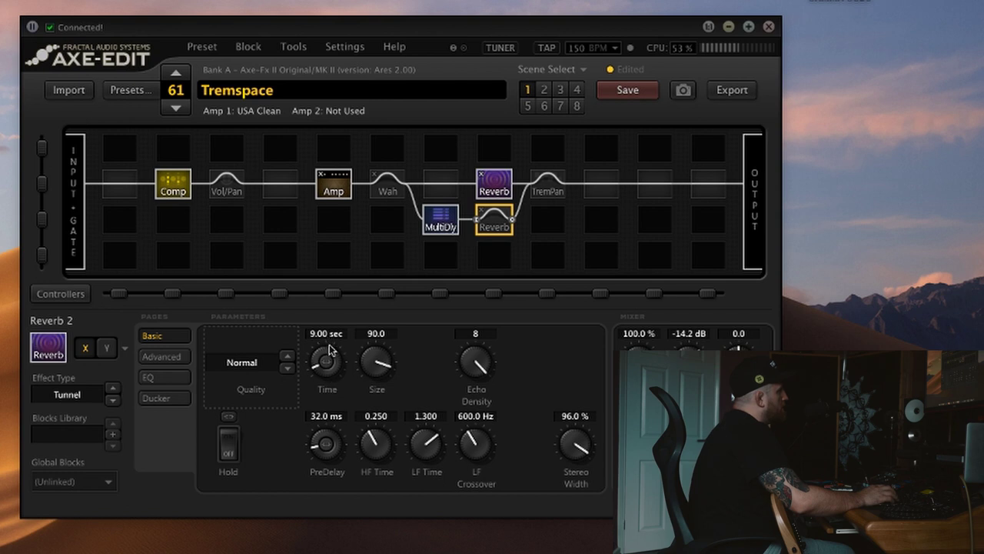
left_click(495, 221)
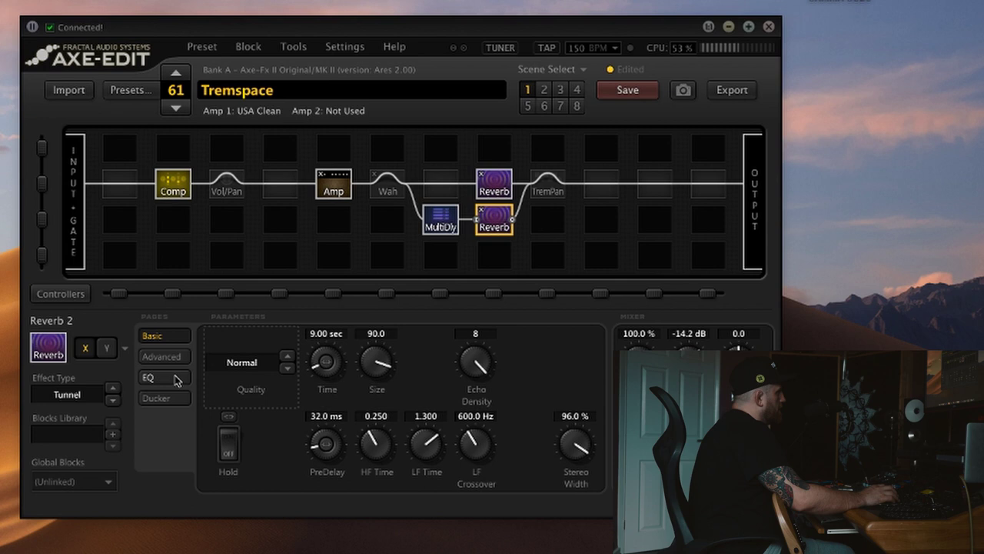
left_click(167, 378)
mouse_move(224, 360)
left_mouse_down()
mouse_move(215, 303)
mouse_move(228, 375)
mouse_move(226, 312)
mouse_move(225, 373)
mouse_move(225, 356)
left_mouse_up()
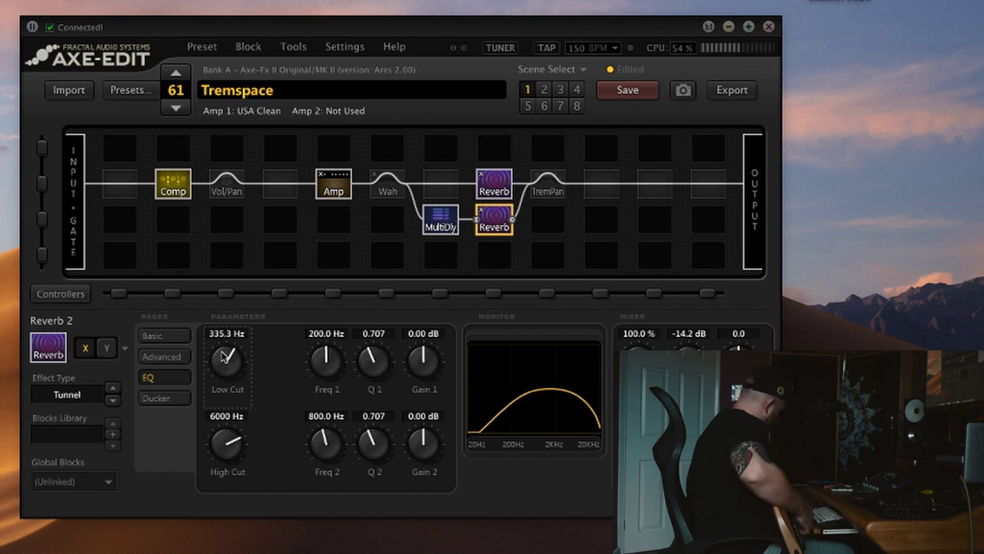
Check the LFO 1A modifier on the Clyde wah's Control, then view the LFO1 Sine settings.
left_click(389, 191)
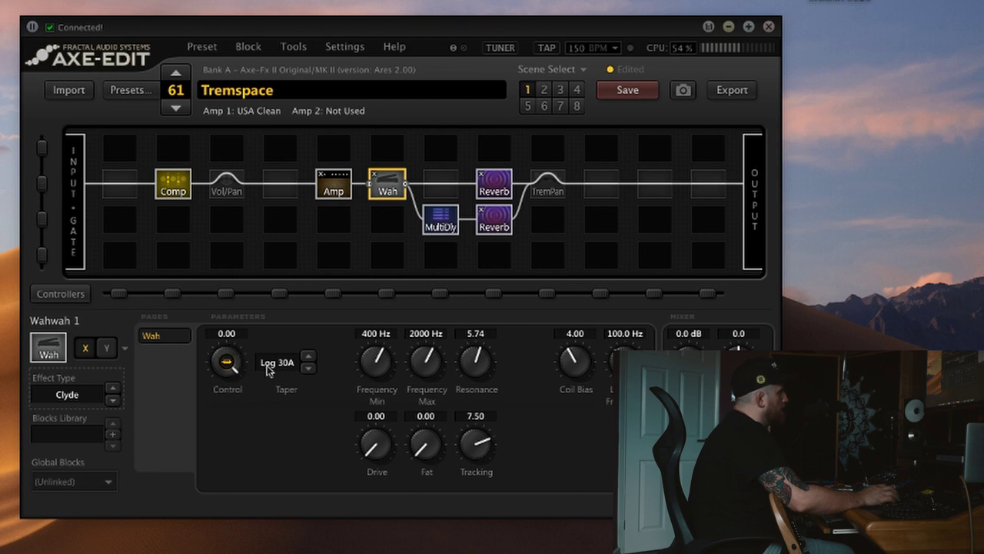
double_click(228, 365)
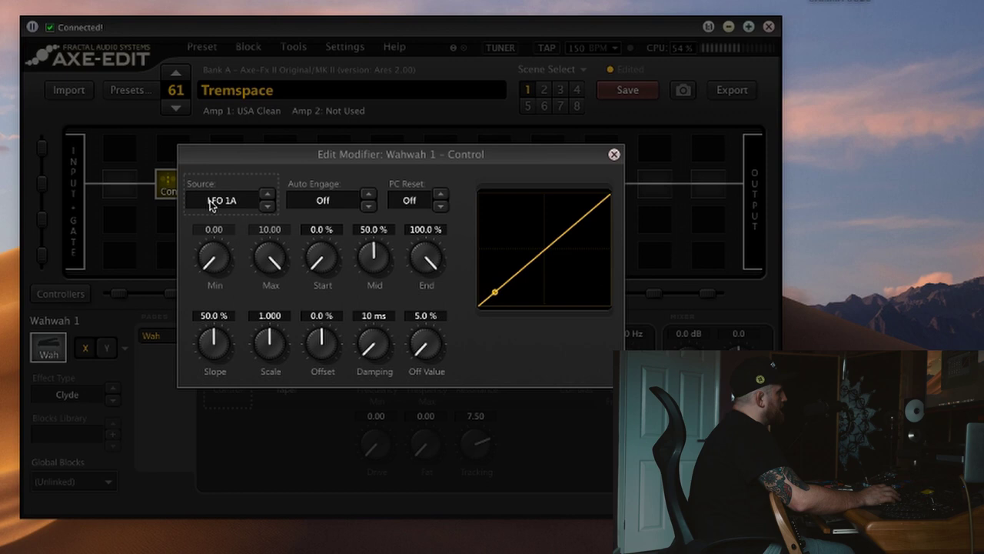
left_click(614, 154)
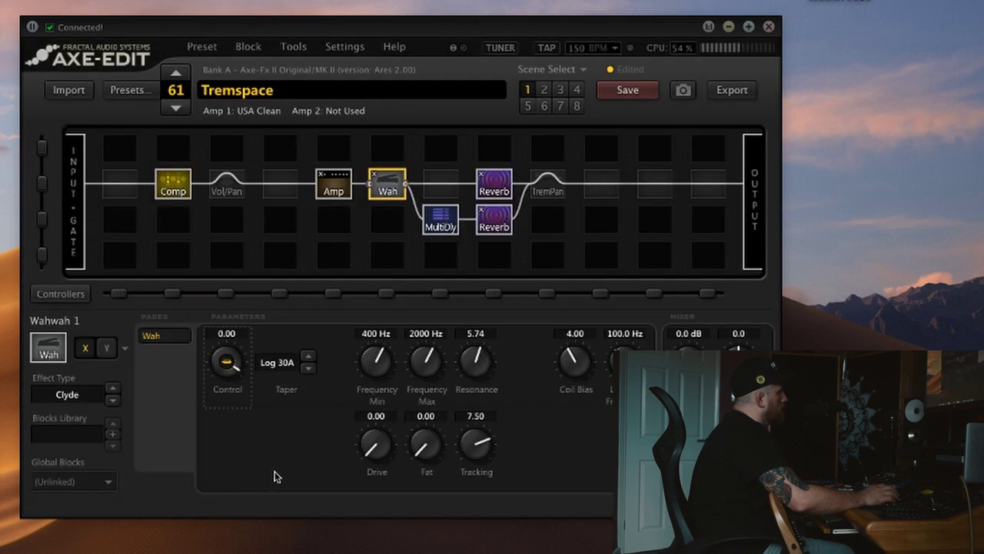
left_click(61, 294)
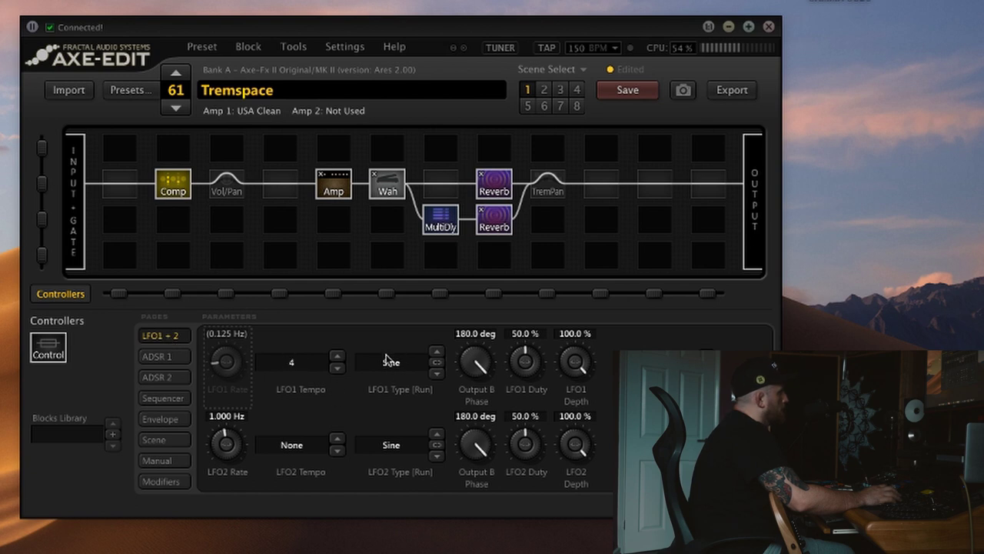
Return to Wahwah 1's Wah page (Clyde, Log 30A, 400–2000 Hz sweep).
left_click(387, 186)
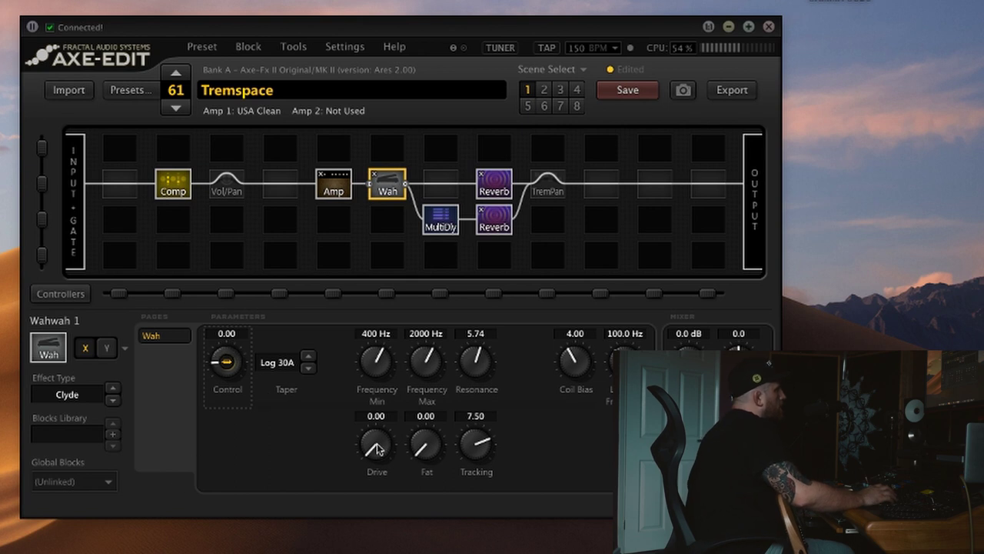
Try Cry Babe and Funk wah types, keep Cry Babe, and select the Vol/Pan block.
left_click(70, 394)
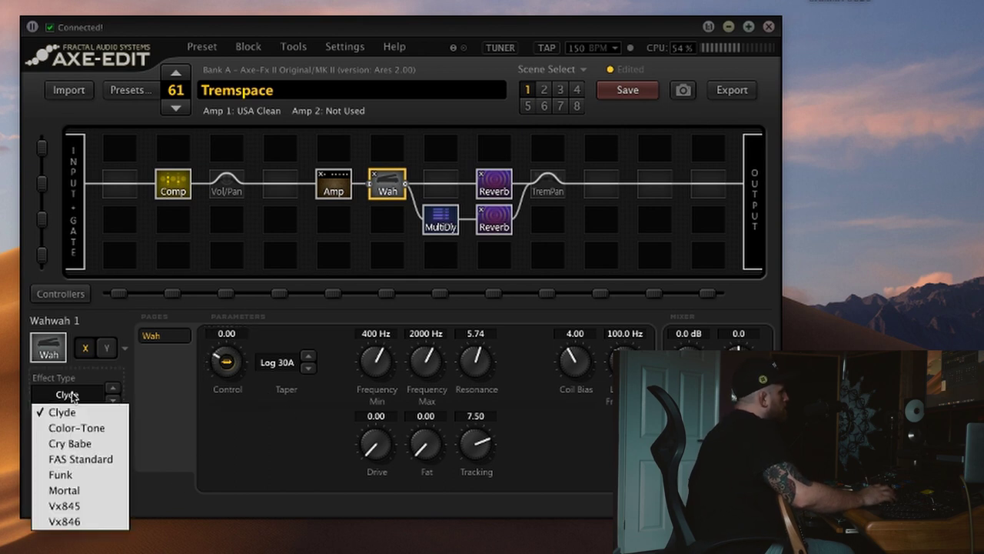
left_click(77, 443)
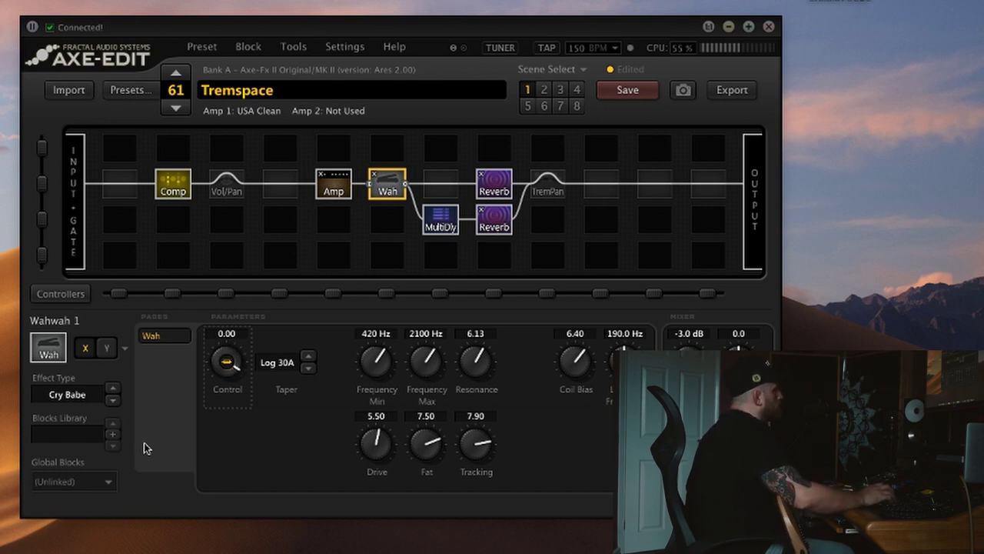
left_click(84, 398)
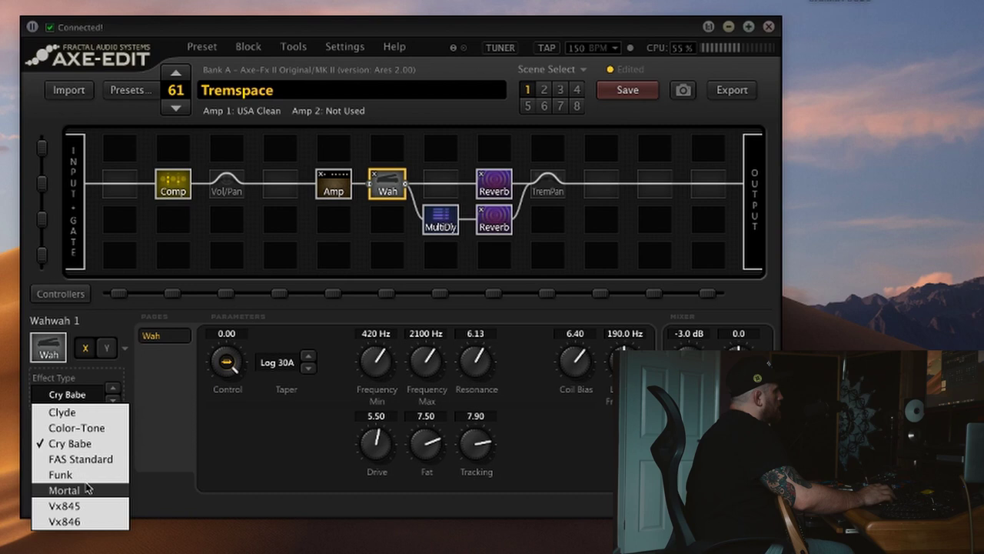
left_click(61, 474)
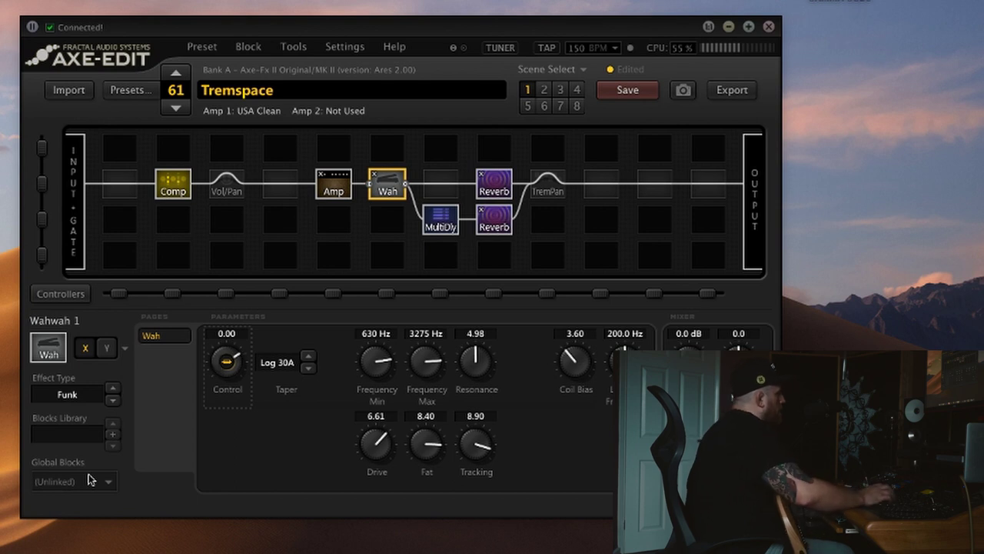
left_click(83, 400)
left_click(97, 442)
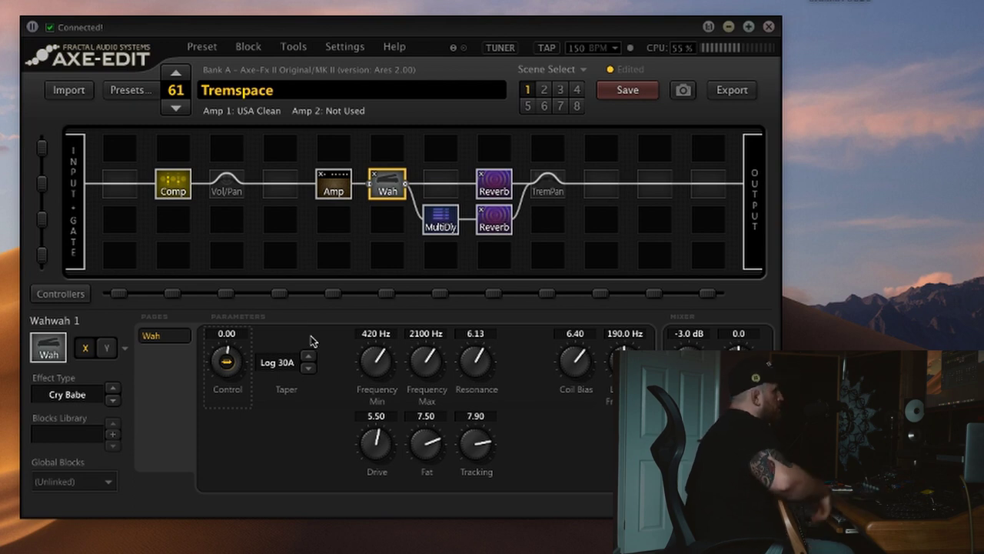
mouse_move(227, 185)
left_mouse_down()
mouse_move(246, 223)
mouse_move(226, 219)
mouse_move(233, 188)
left_mouse_up()
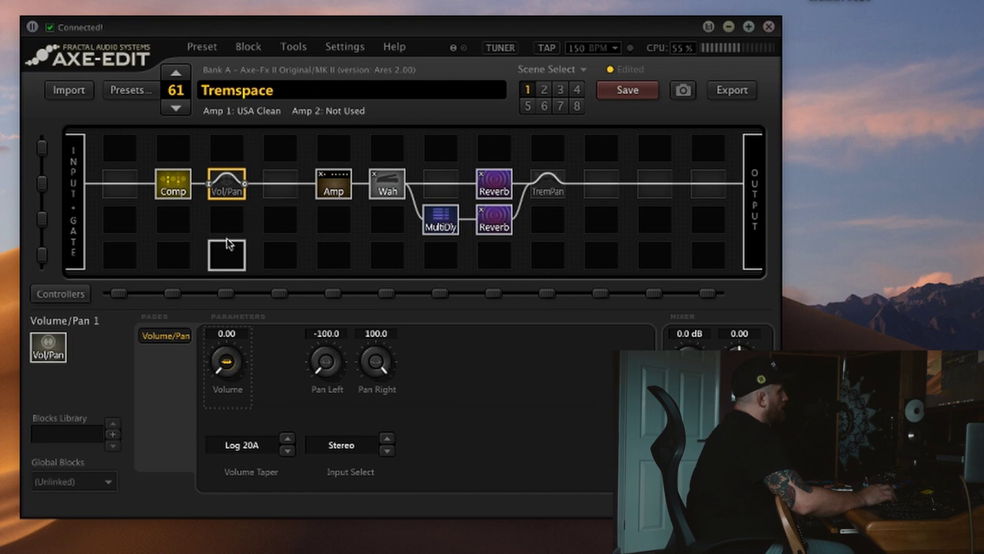
right_click(225, 364)
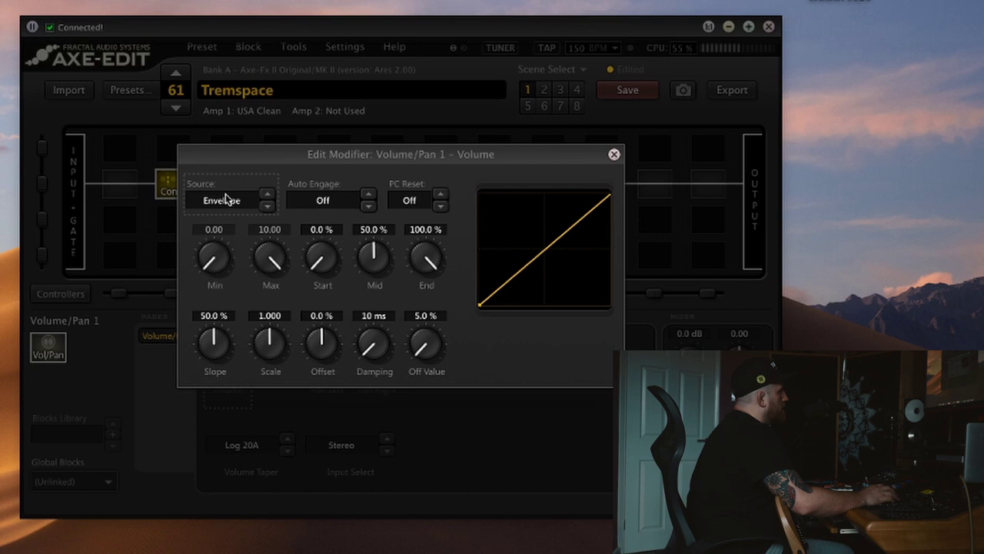
left_click(614, 154)
left_click(51, 294)
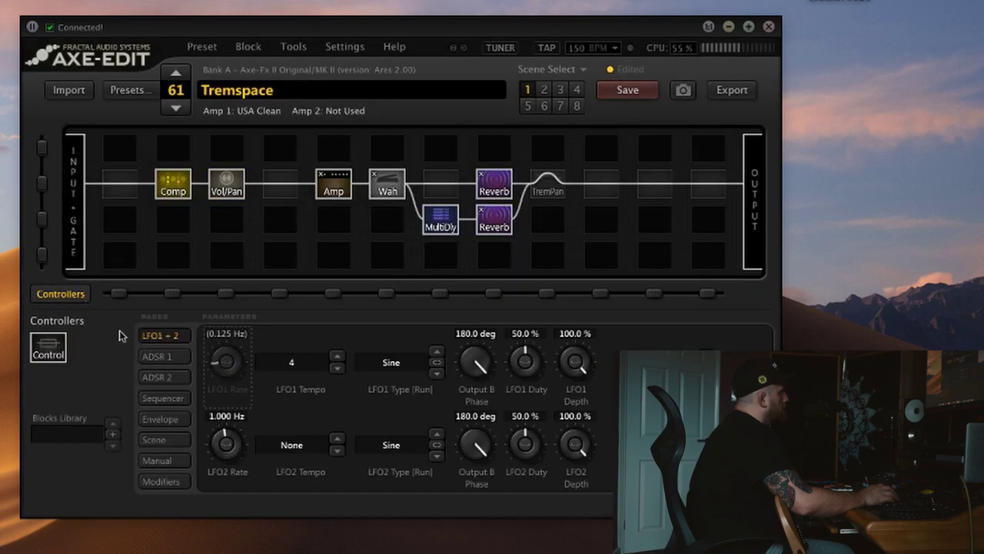
left_click(158, 418)
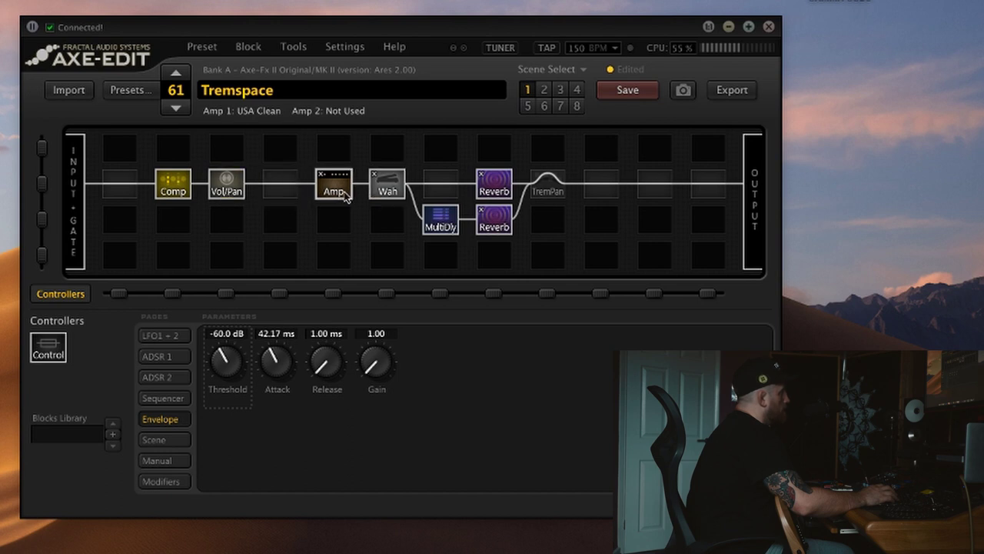
left_click(227, 185)
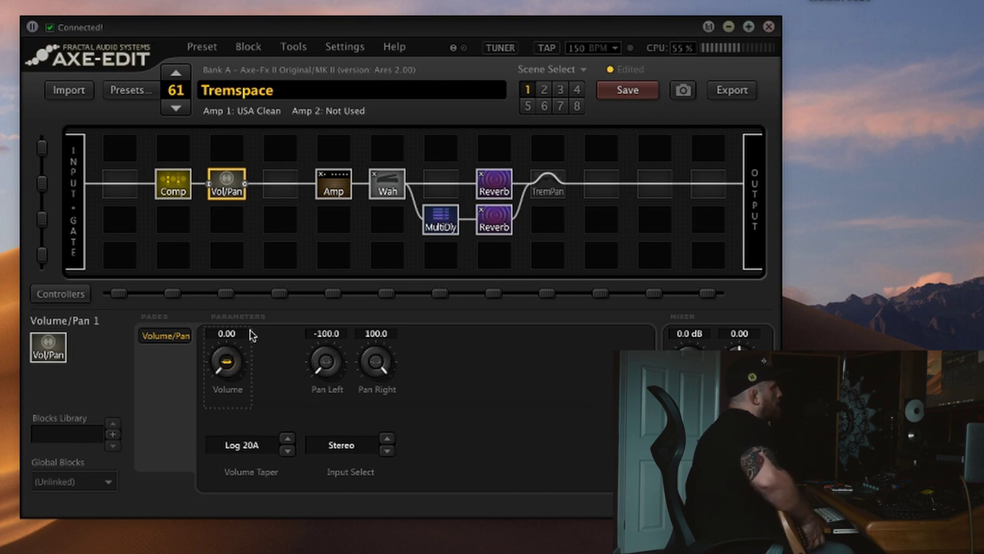
Select the TremPan block at the chain's end to set up the tremolo.
left_click(546, 191)
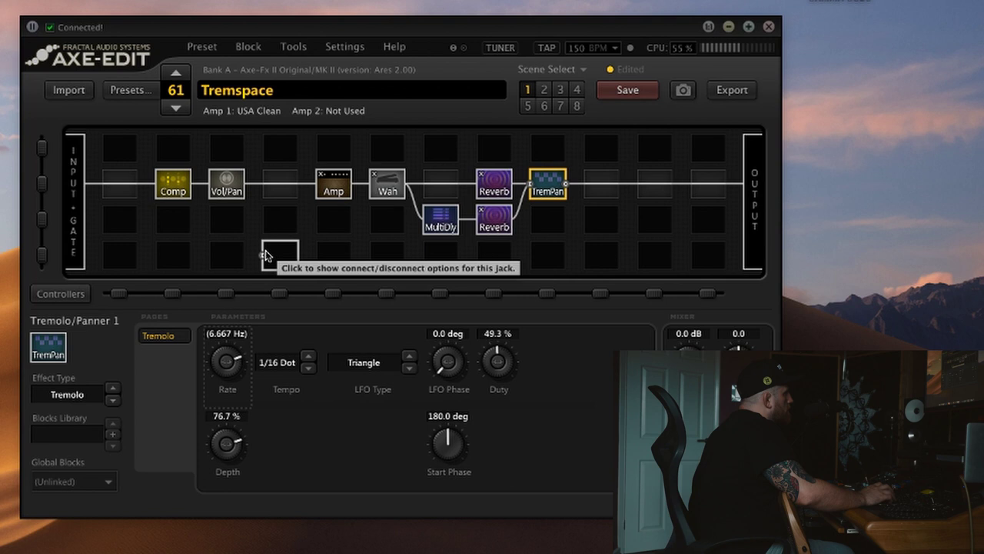
Try a Square tremolo wave, go back to Triangle, and show the Cry Babe wah page.
left_click(368, 368)
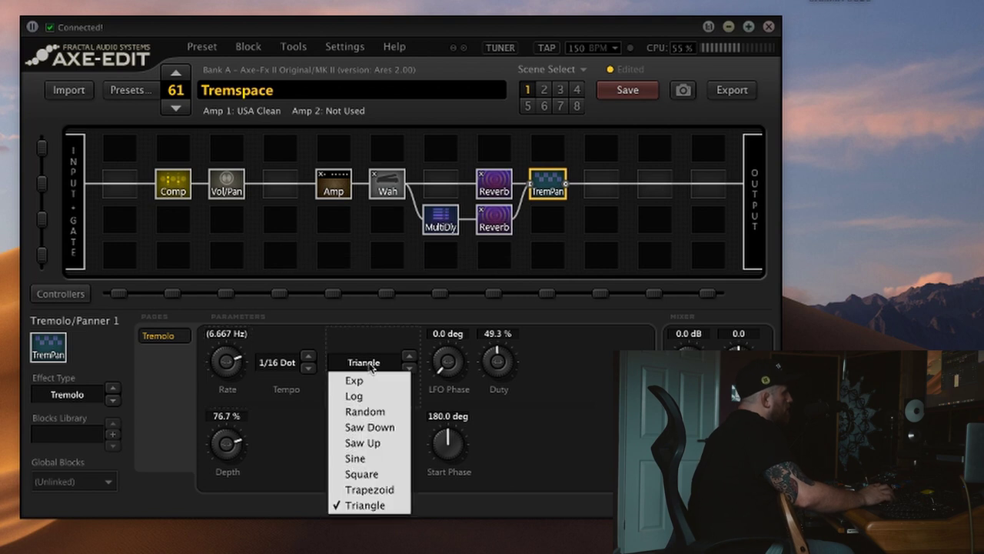
left_click(376, 475)
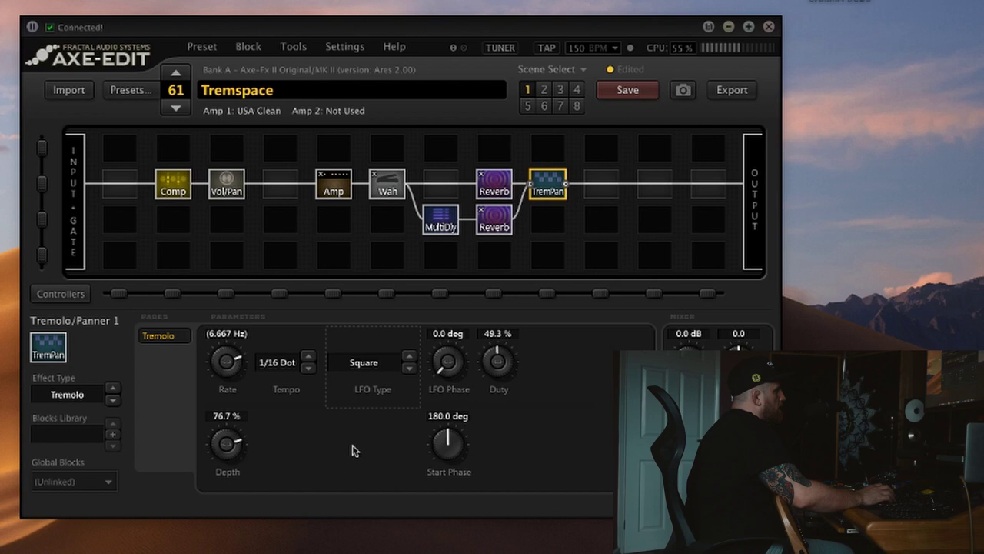
left_click(379, 365)
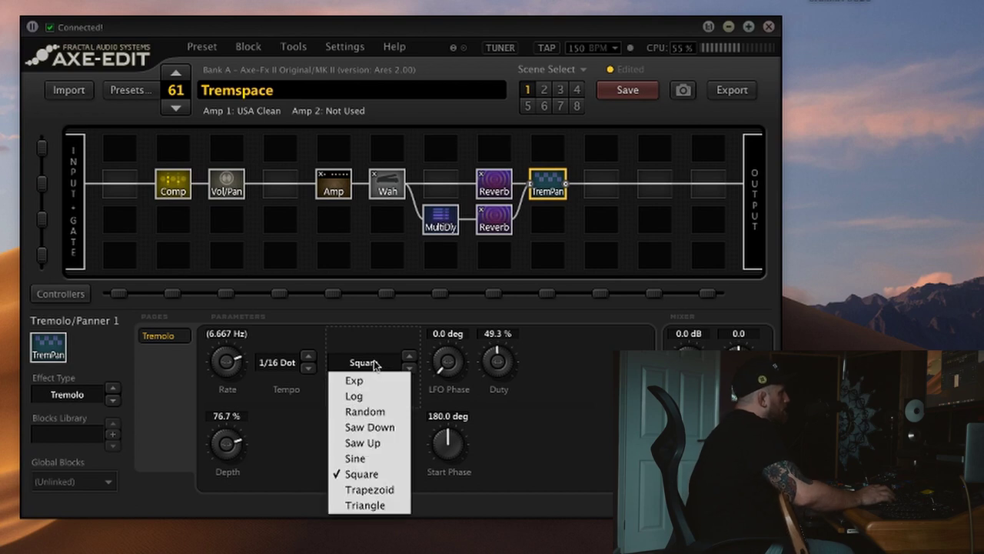
left_click(365, 504)
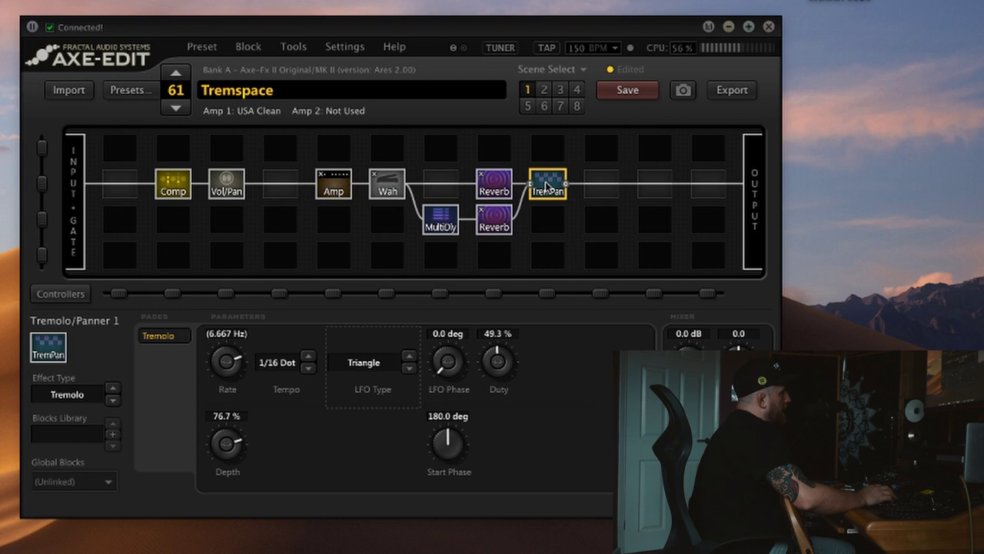
left_click(387, 185)
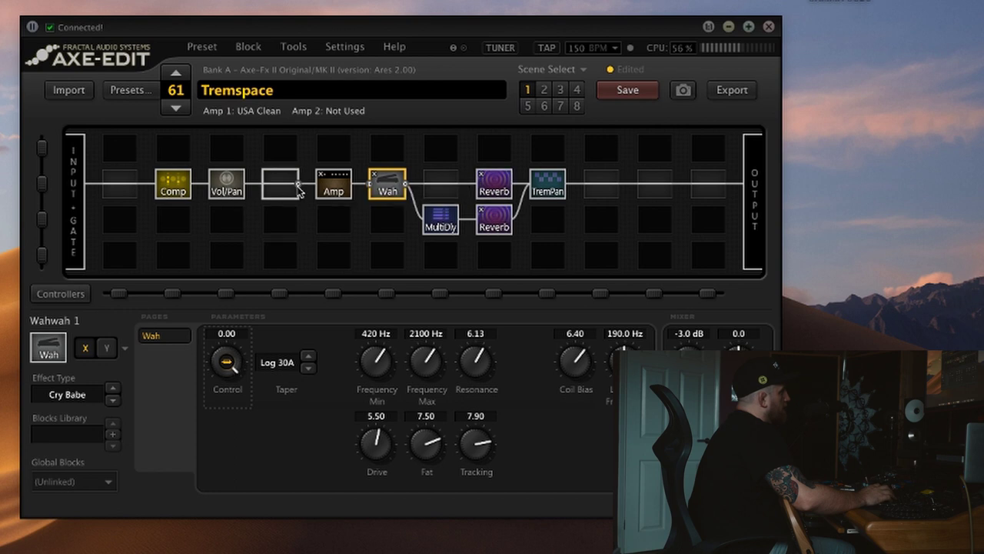
Move the Amp one slot left and insert Cab 1 into the emptied slot.
left_click(336, 195)
left_click_drag(292, 189, 284, 192)
right_click(326, 191)
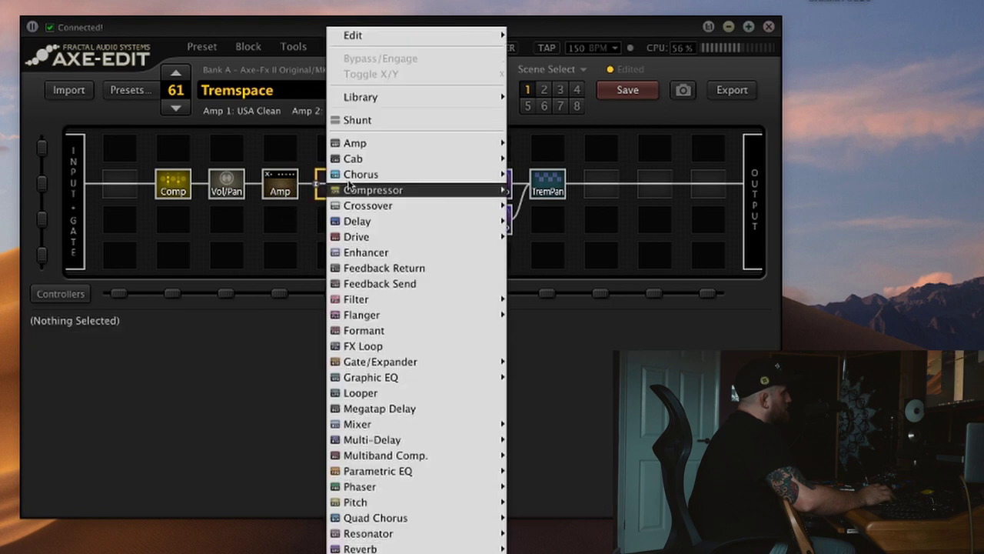
mouse_move(446, 160)
left_click(527, 161)
left_click(329, 192)
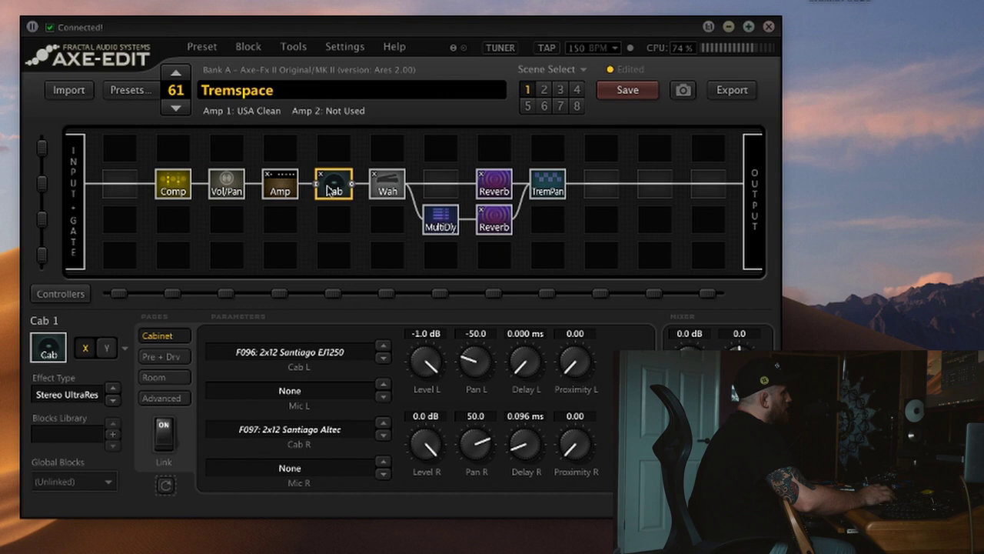
Set the cab to Hi-/Ultra-Res and load the F062 4x12 V30 model.
left_click(112, 396)
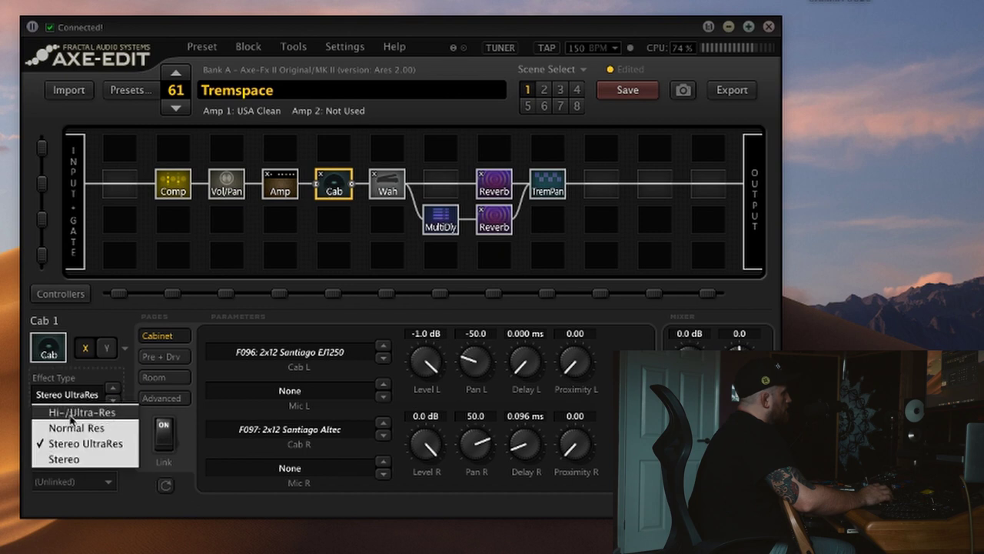
left_click(76, 427)
left_click(73, 395)
left_click(77, 412)
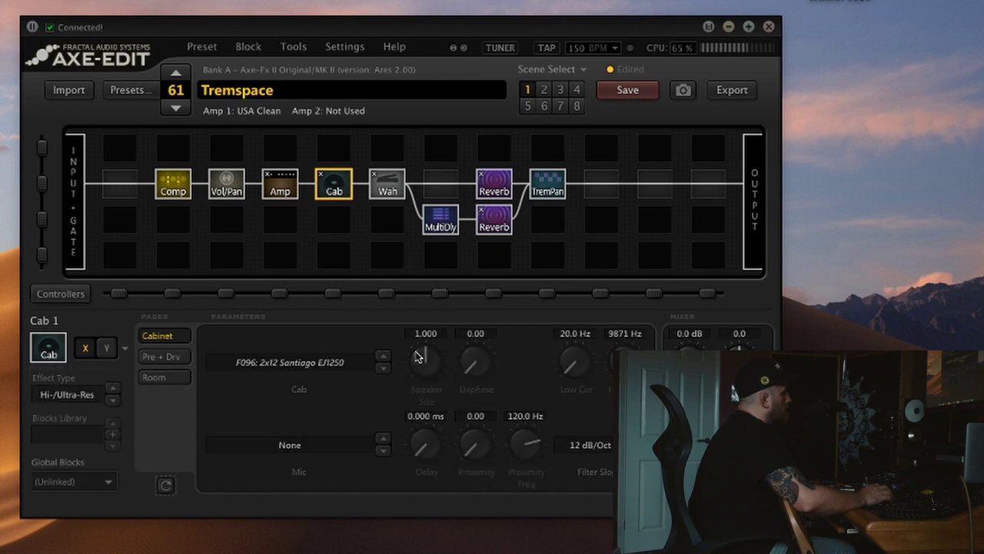
left_click(330, 364)
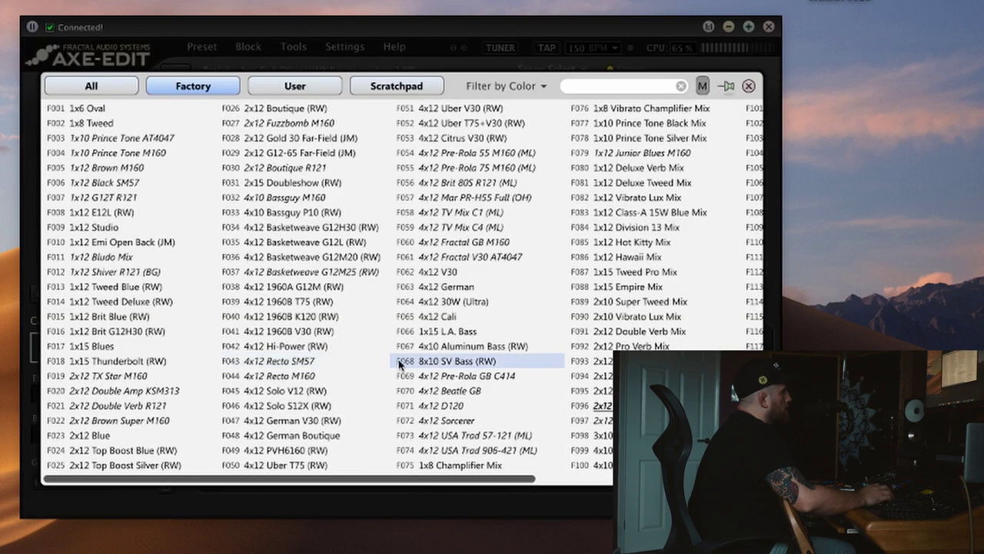
left_click(498, 276)
Change the Amp model to 204 Shiver Lead.
left_click(281, 185)
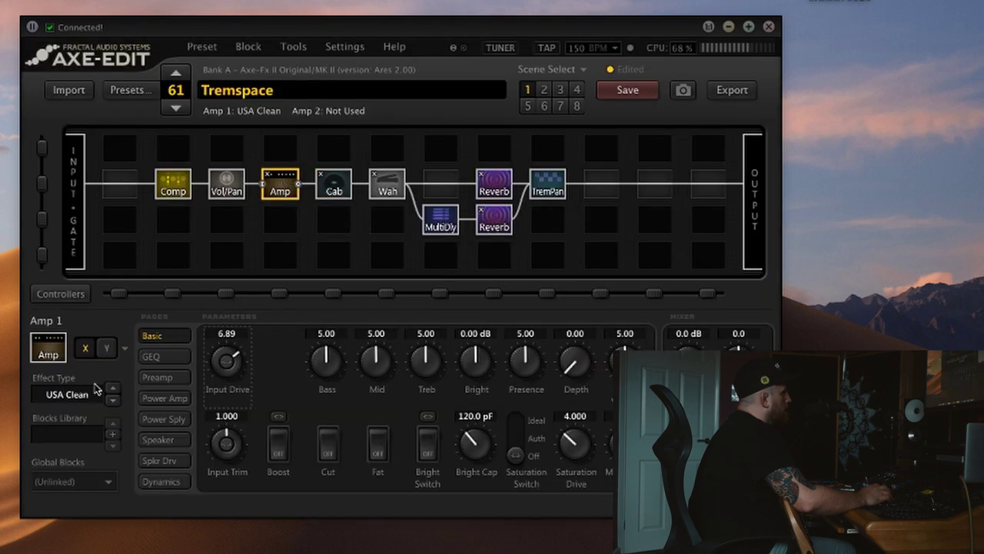
left_click(96, 389)
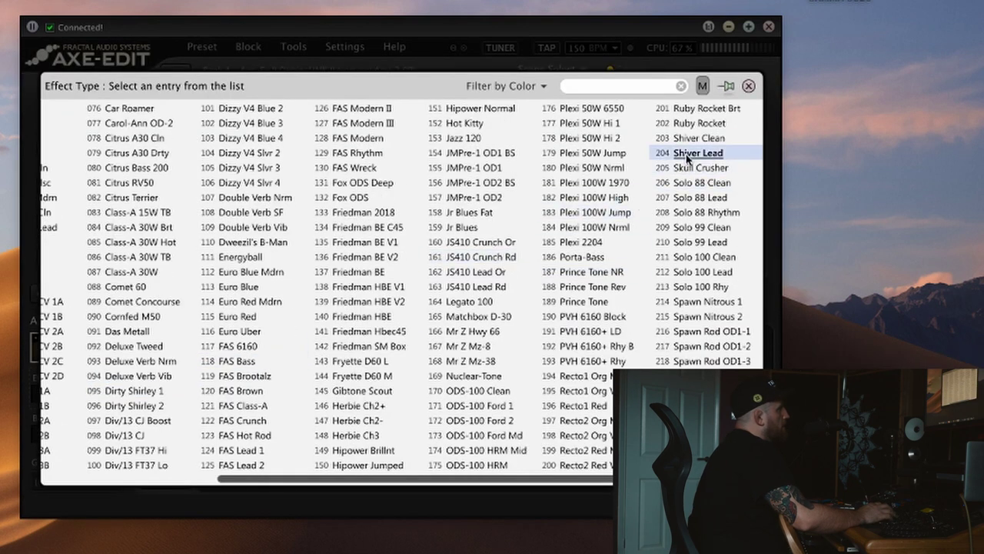
left_click(687, 154)
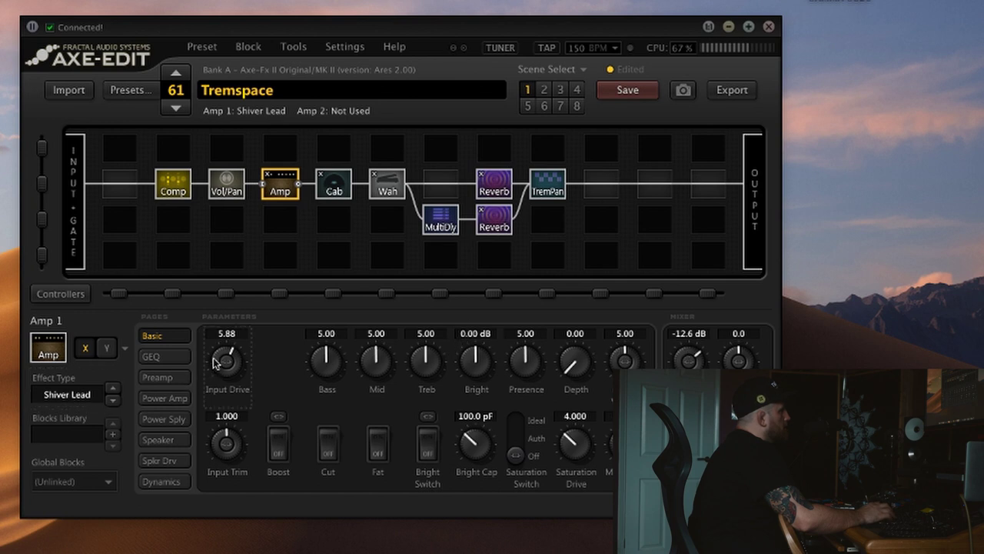
Turn the Shiver Lead's Input Drive knob to 5.81, Input Trim to 0.844 and mixer Level to -13.0 dB.
scroll(215, 366, "down", 1)
scroll(215, 367, "up", 1)
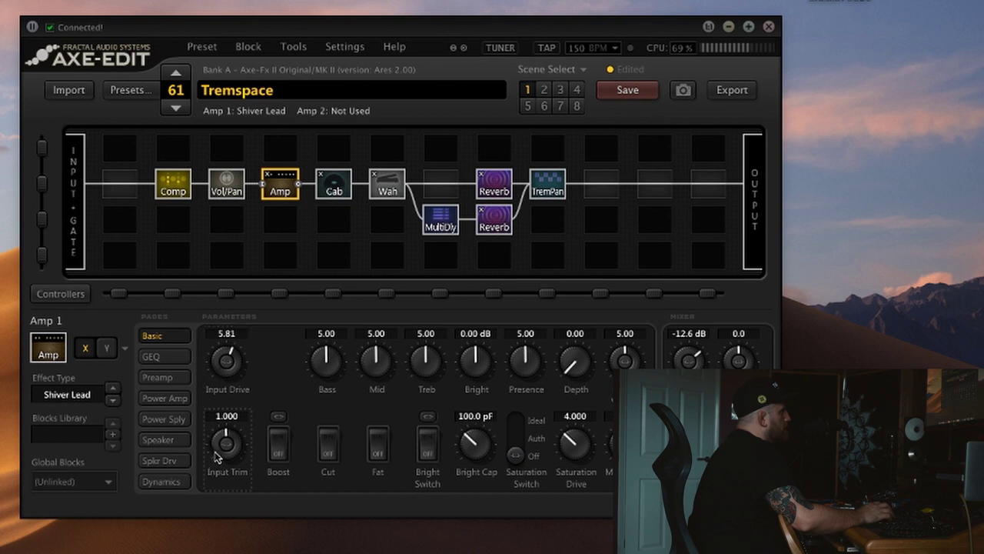
scroll(220, 467, "down", 2)
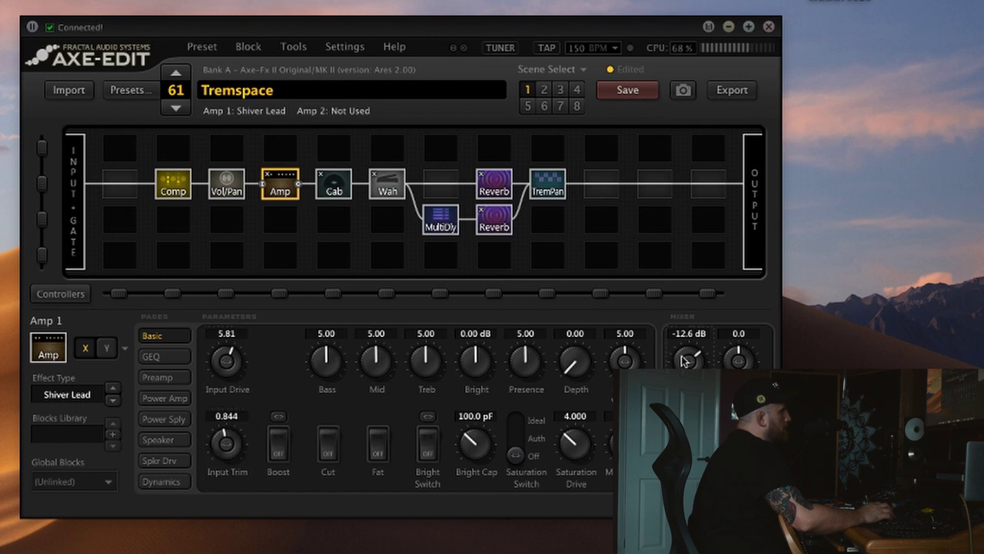
scroll(681, 362, "down", 2)
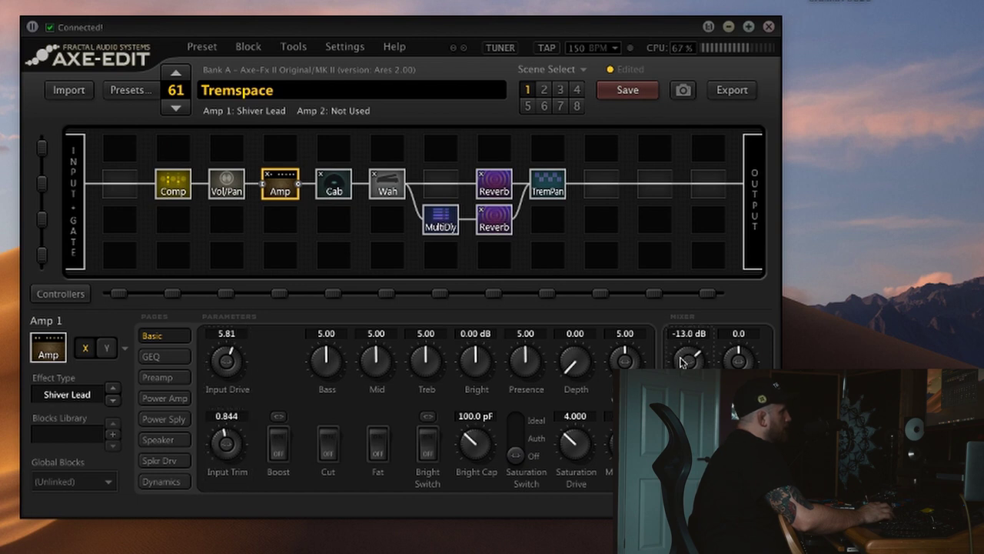